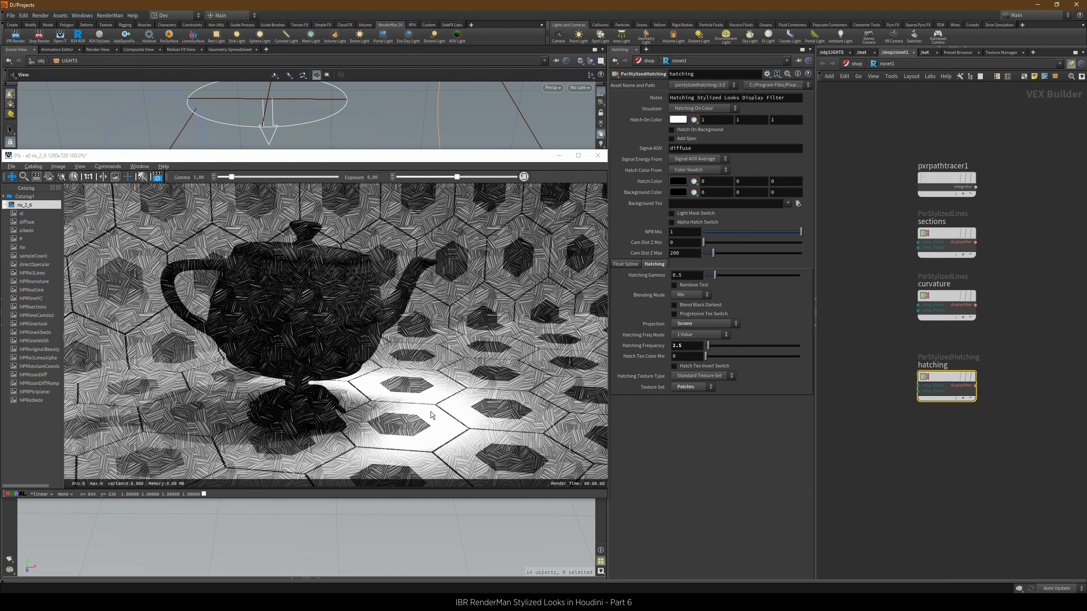
Duplicate the pxrdistantlight1 node in the LIGHTS network and set the copy's light category to TEAPOT_DIST.
{"action": "left_click", "coordinate": [831, 52]}
{"action": "scroll", "coordinate": [832, 274], "scroll_direction": "up", "scroll_amount": 5}
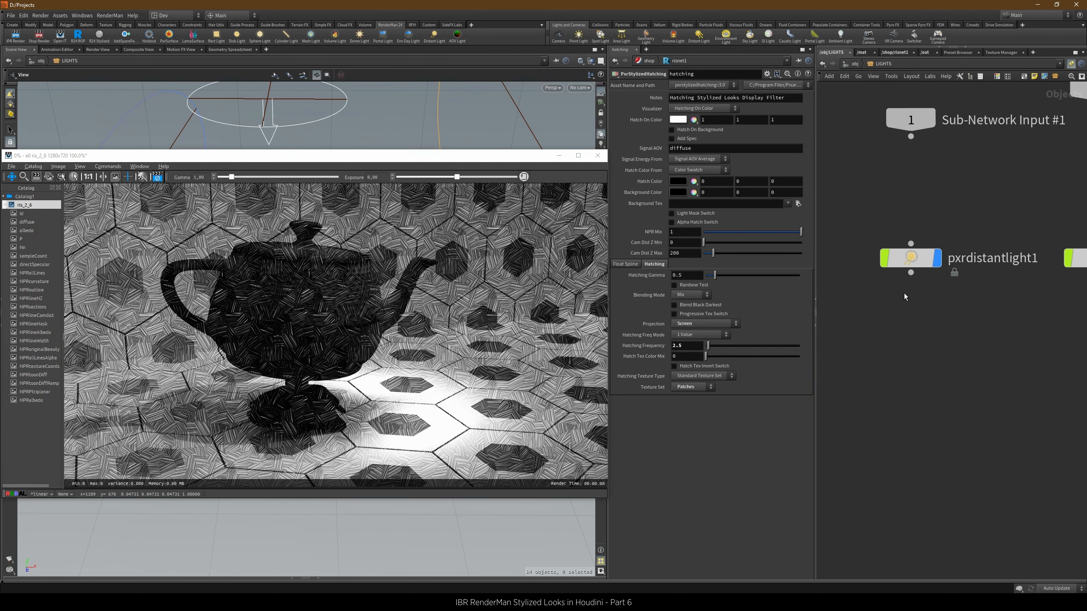
{"action": "left_click", "coordinate": [912, 343]}
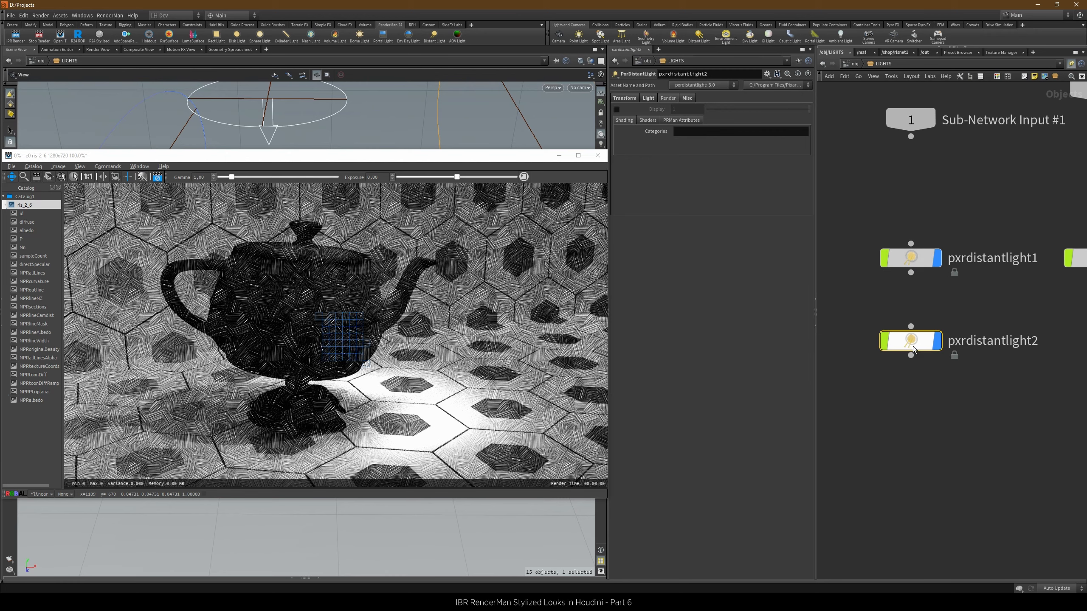
{"action": "left_click", "coordinate": [691, 133]}
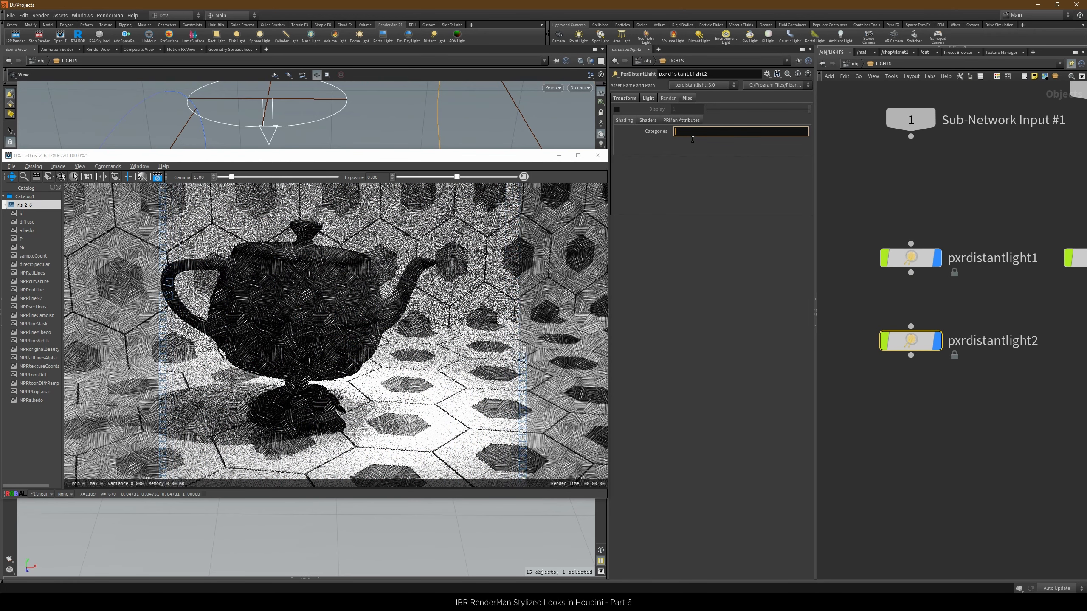
{"action": "type", "text": "TEA"}
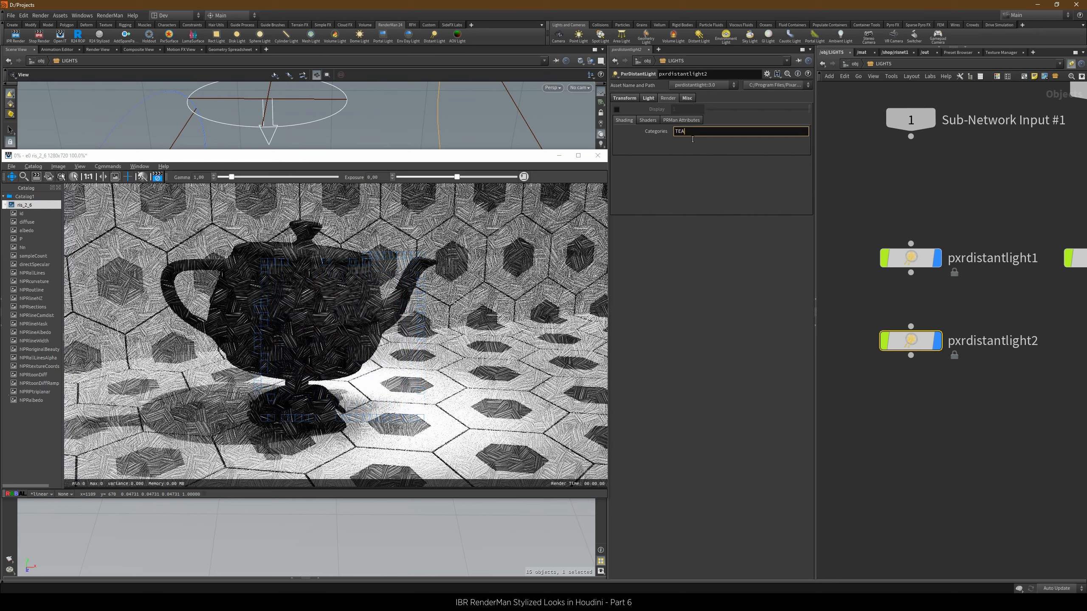
{"action": "type", "text": "POT_DIST"}
{"action": "key", "text": "Return"}
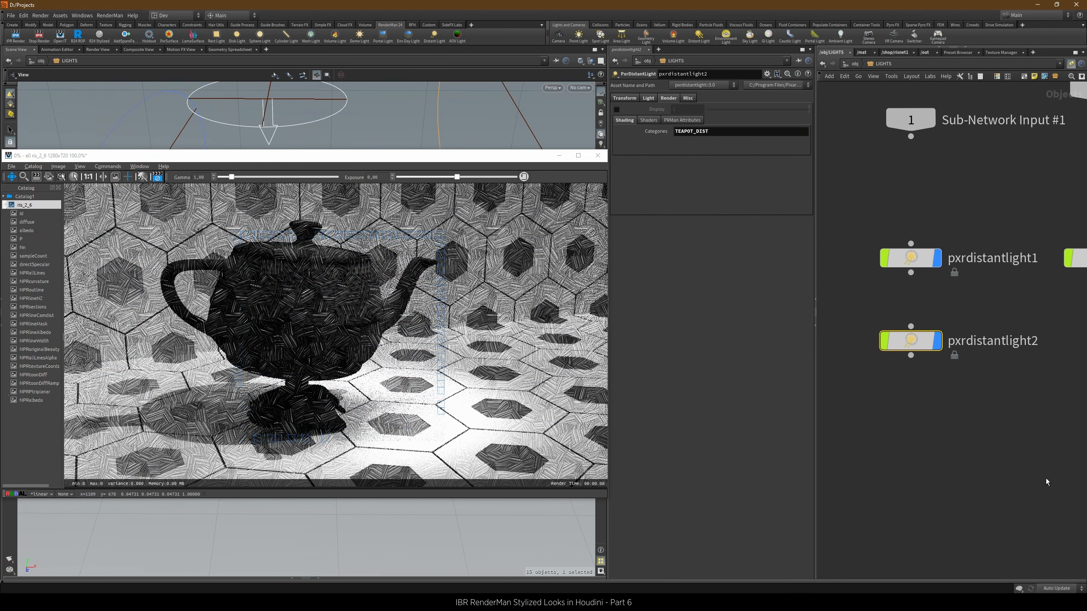
Set the category of all lights in the network except pxrdistantlight2 to GLOBAL.
{"action": "scroll", "coordinate": [969, 401], "scroll_direction": "down", "scroll_amount": 3}
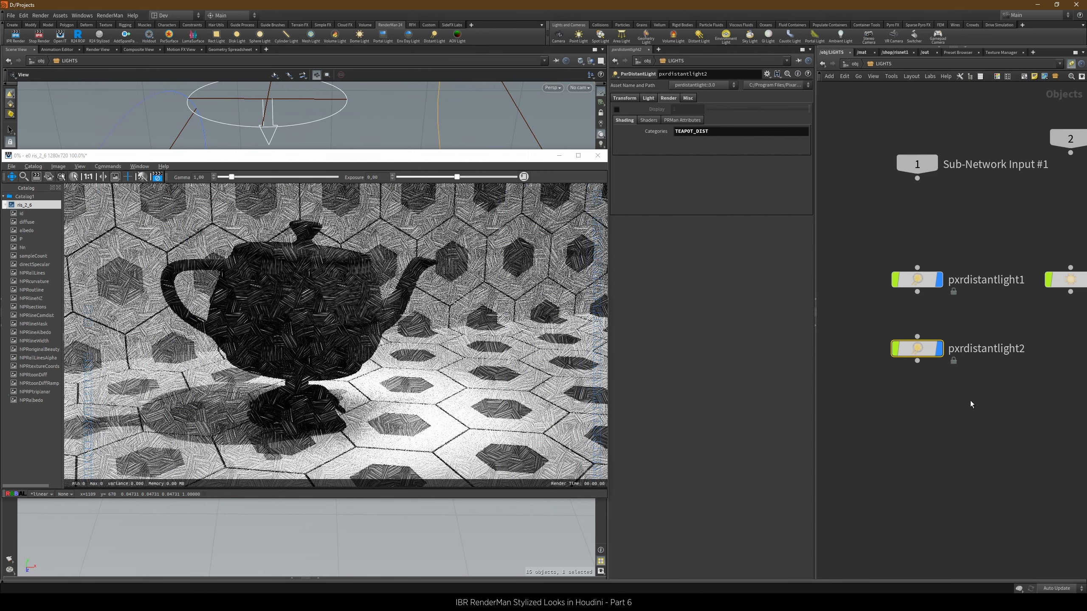
{"action": "scroll", "coordinate": [978, 401], "scroll_direction": "down", "scroll_amount": 5}
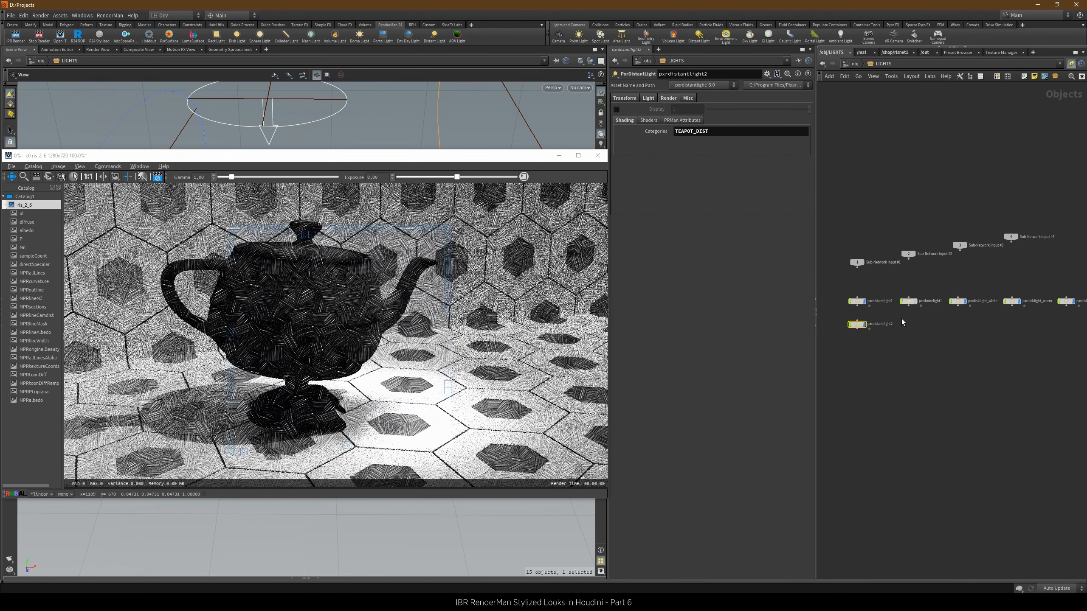
{"action": "left_click_drag", "start_coordinate": [827, 283], "coordinate": [1057, 313]}
{"action": "left_click", "coordinate": [700, 133]}
{"action": "type", "text": "GLOBAL"}
{"action": "key", "text": "Return"}
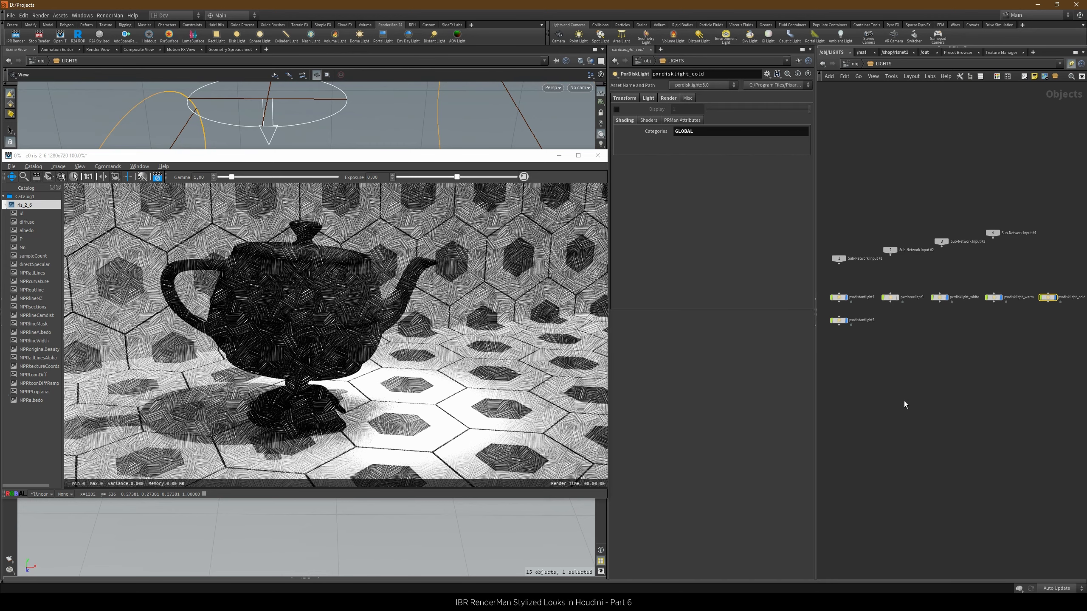
Set the light selection of the Floor and Wall objects to GLOBAL and display the diffuse pass of the render.
{"action": "left_click", "coordinate": [850, 65]}
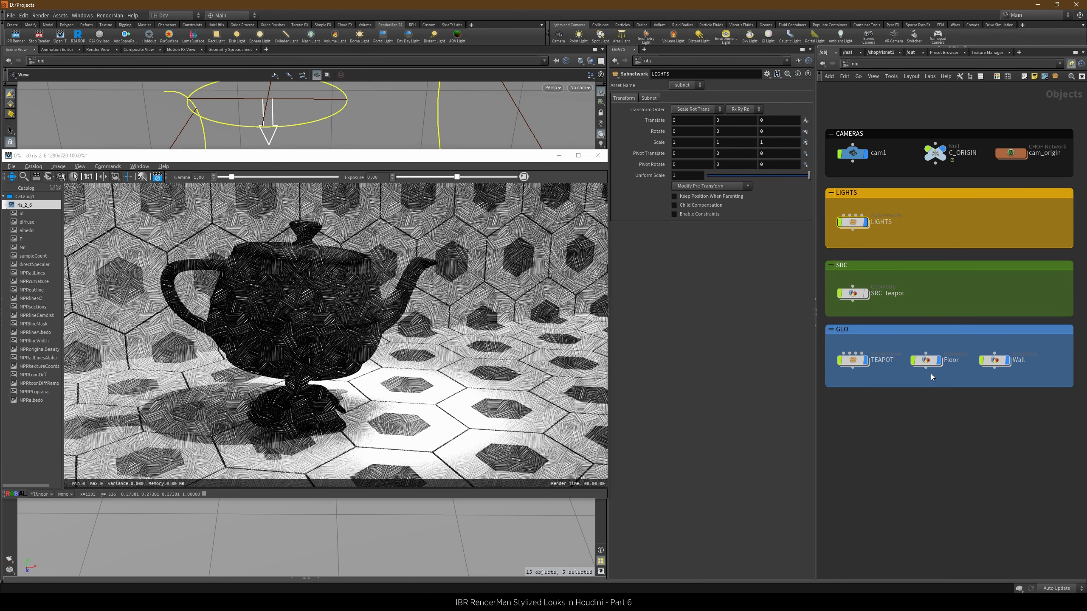
{"action": "left_click_drag", "start_coordinate": [922, 376], "coordinate": [1027, 352]}
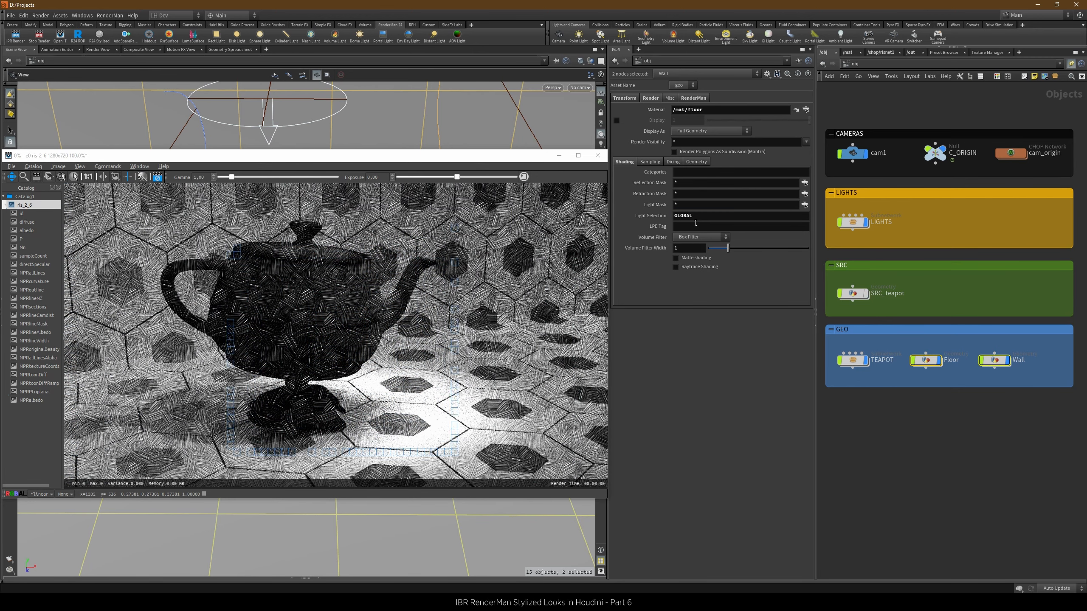
{"action": "left_click", "coordinate": [29, 222]}
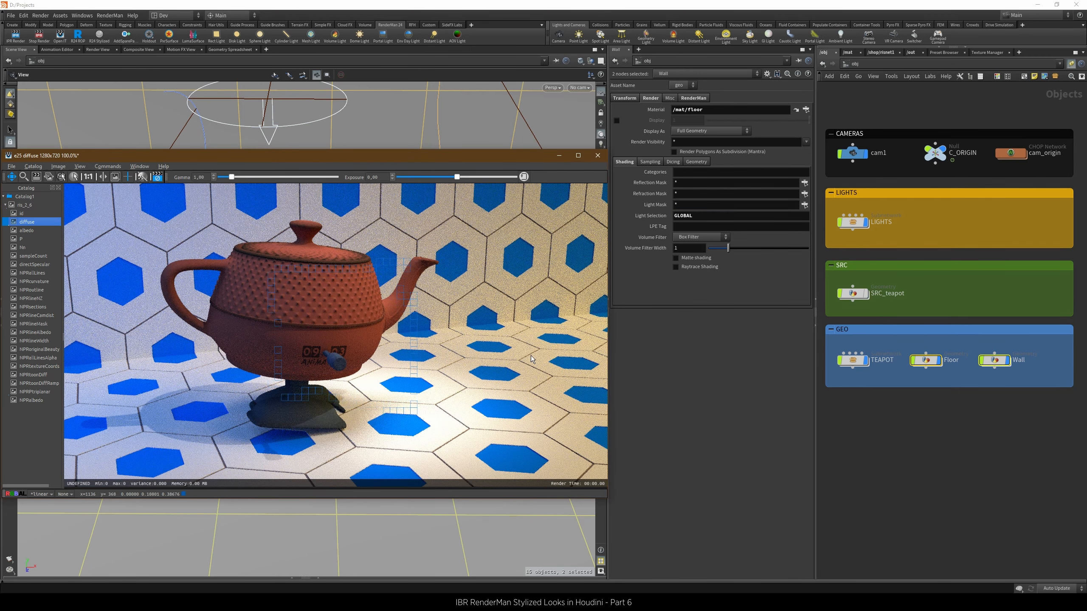
Set the exposure of pxrdistantlight2 in the LIGHTS network to 3.
{"action": "double_click", "coordinate": [860, 223]}
{"action": "left_click", "coordinate": [839, 320]}
{"action": "left_click", "coordinate": [649, 98]}
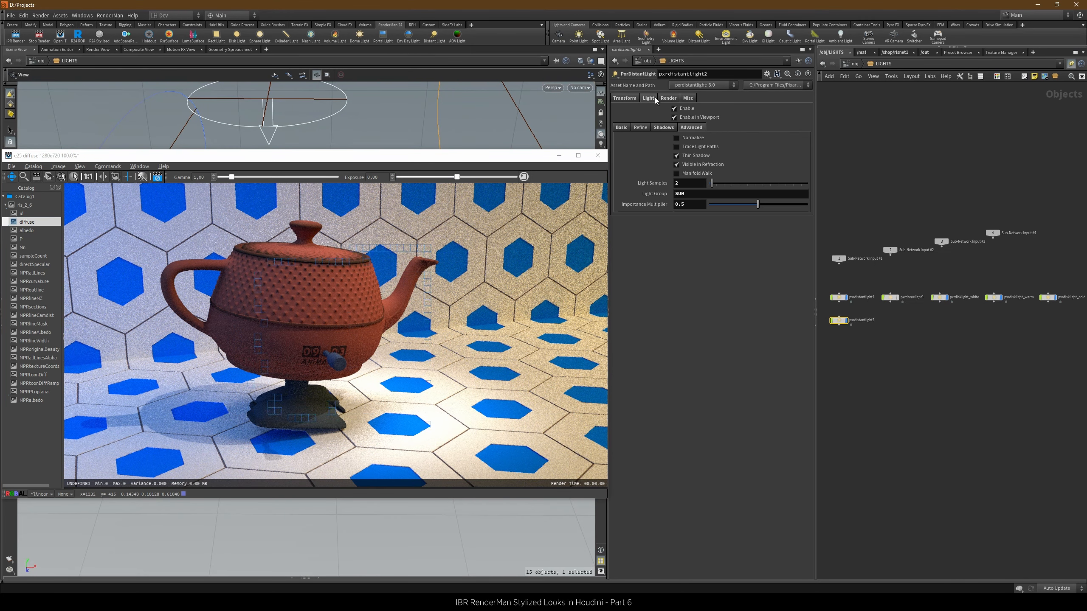
{"action": "left_click", "coordinate": [621, 127]}
{"action": "left_click_drag", "start_coordinate": [756, 149], "coordinate": [776, 152]}
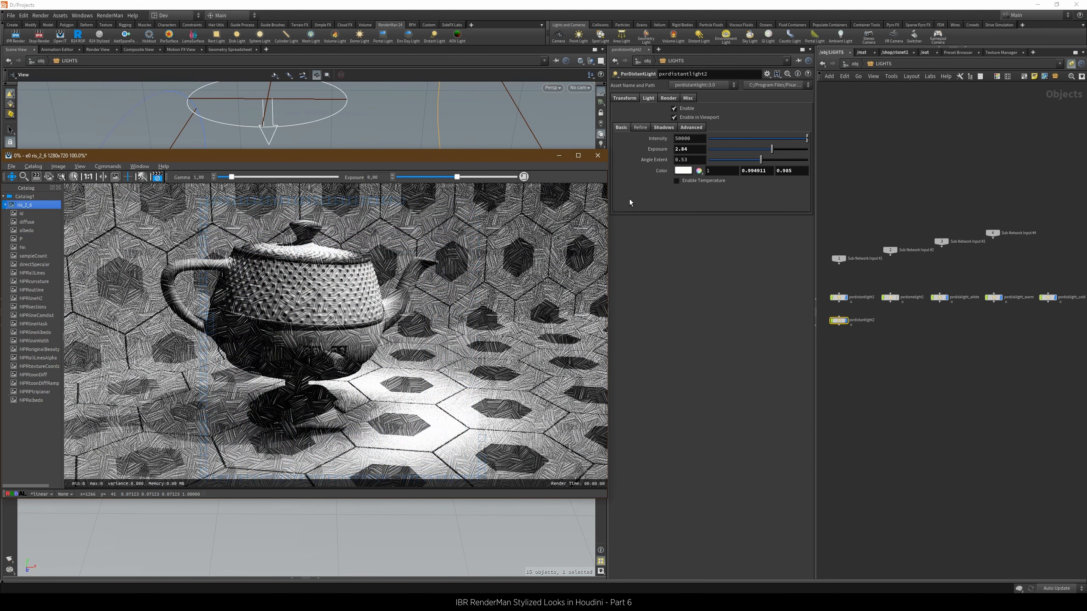
{"action": "left_click", "coordinate": [689, 149]}
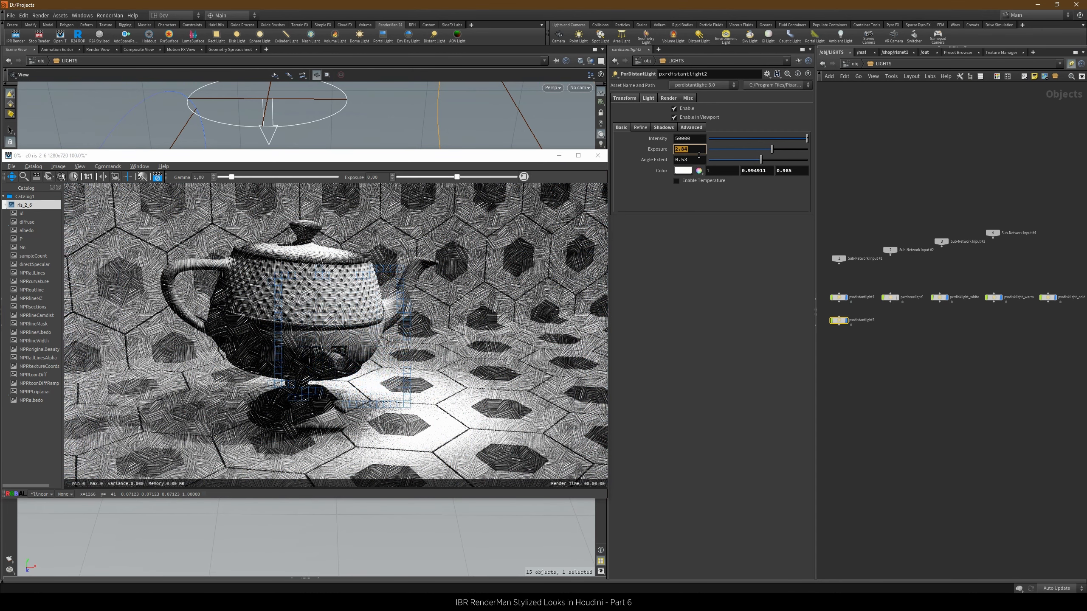
{"action": "key", "text": "Return"}
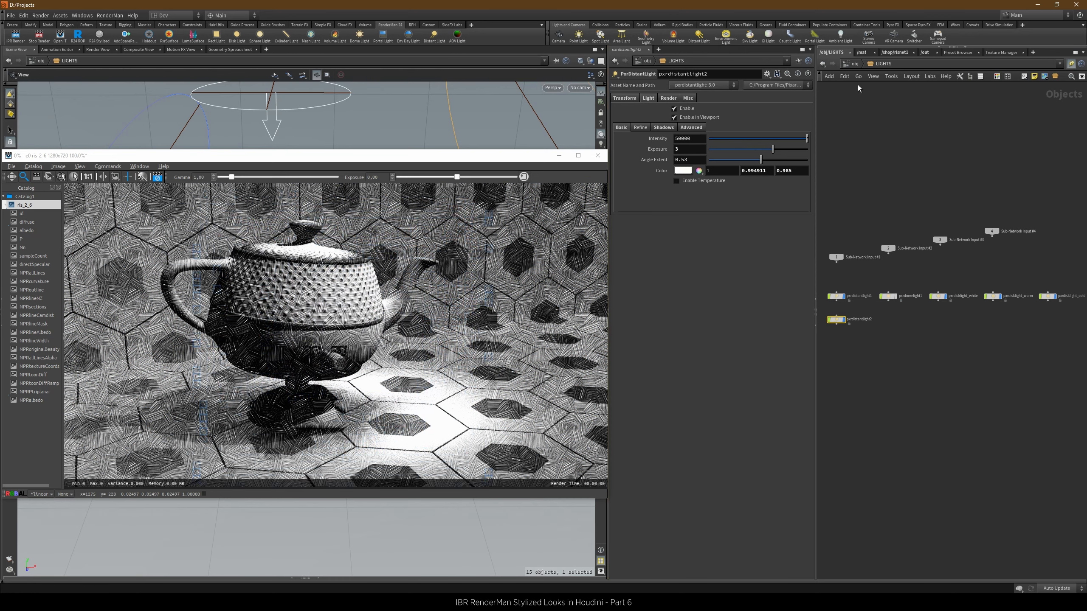
Add a PxrRampLightFilter node at object level, inside the LIGHTS box beside the LIGHTS subnetwork.
{"action": "left_click", "coordinate": [854, 65]}
{"action": "key", "text": "Tab"}
{"action": "type", "text": "ra"}
{"action": "key", "text": "Return"}
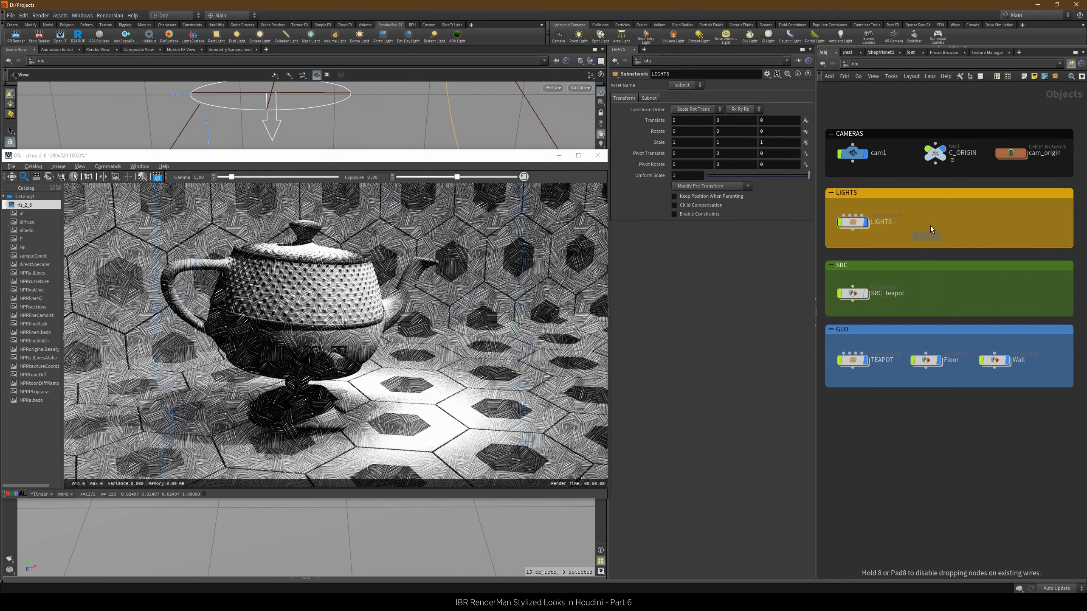
{"action": "left_click", "coordinate": [927, 222]}
Set the ramp light filter's ramp type to spherical, with begin distance 0.1 and end distance 0.4.
{"action": "left_click", "coordinate": [655, 98]}
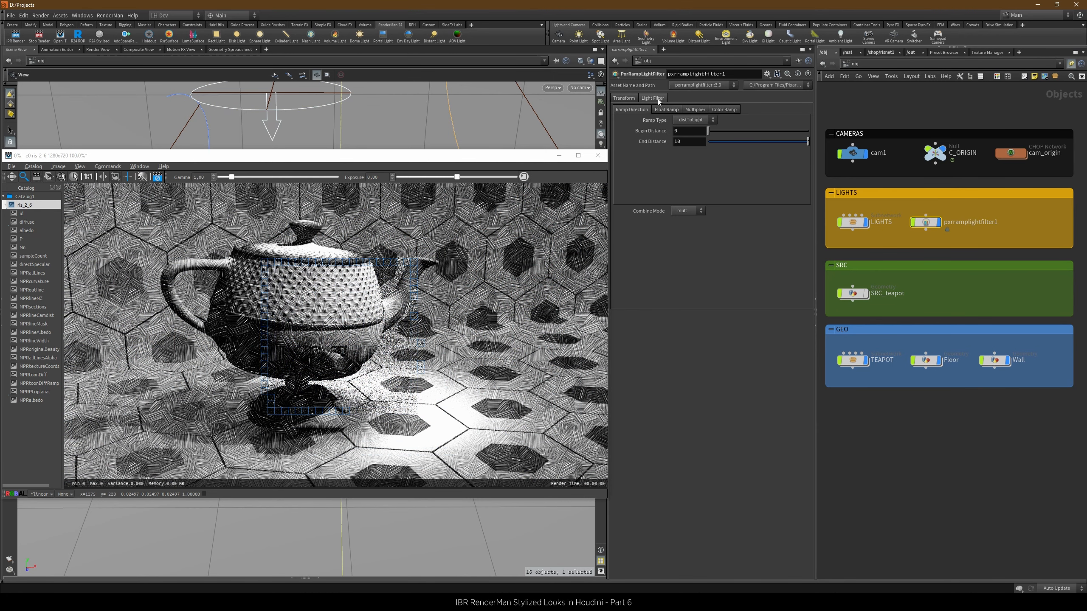
{"action": "left_click", "coordinate": [692, 119]}
{"action": "left_click", "coordinate": [692, 138]}
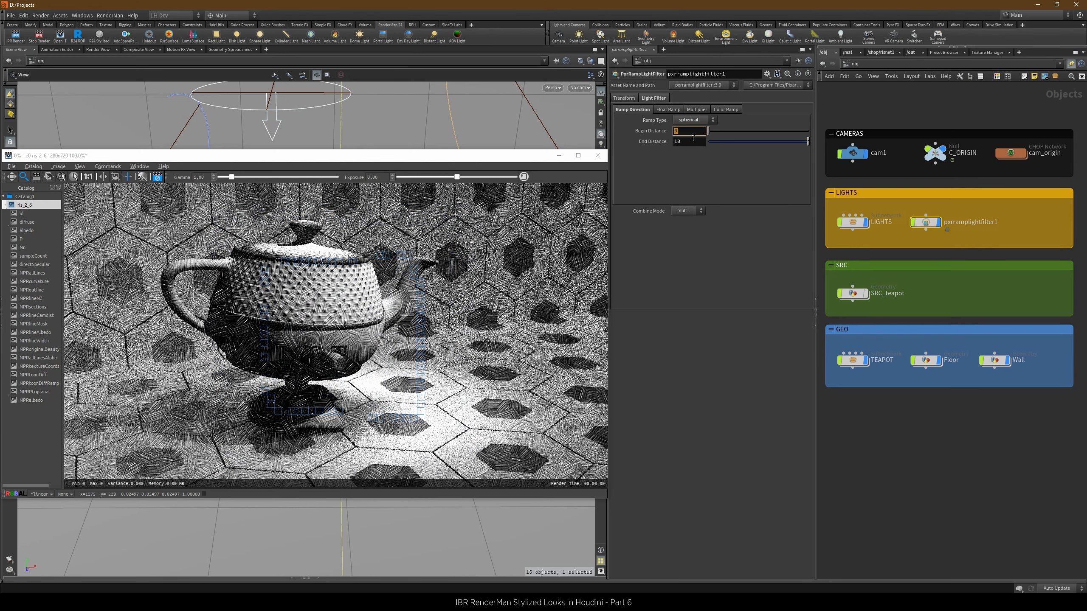
{"action": "type", "text": "0.1"}
{"action": "key", "text": "Tab"}
{"action": "type", "text": "0.4"}
{"action": "key", "text": "Return"}
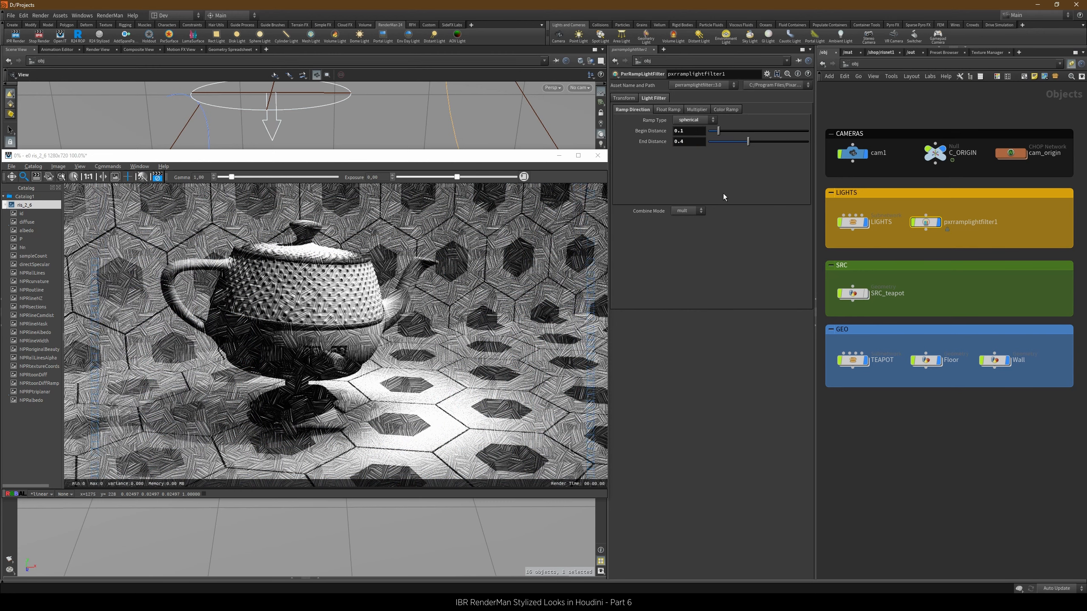
Move the spherical ramp light filter in the viewport so that it is centred on the teapot.
{"action": "left_click", "coordinate": [559, 156]}
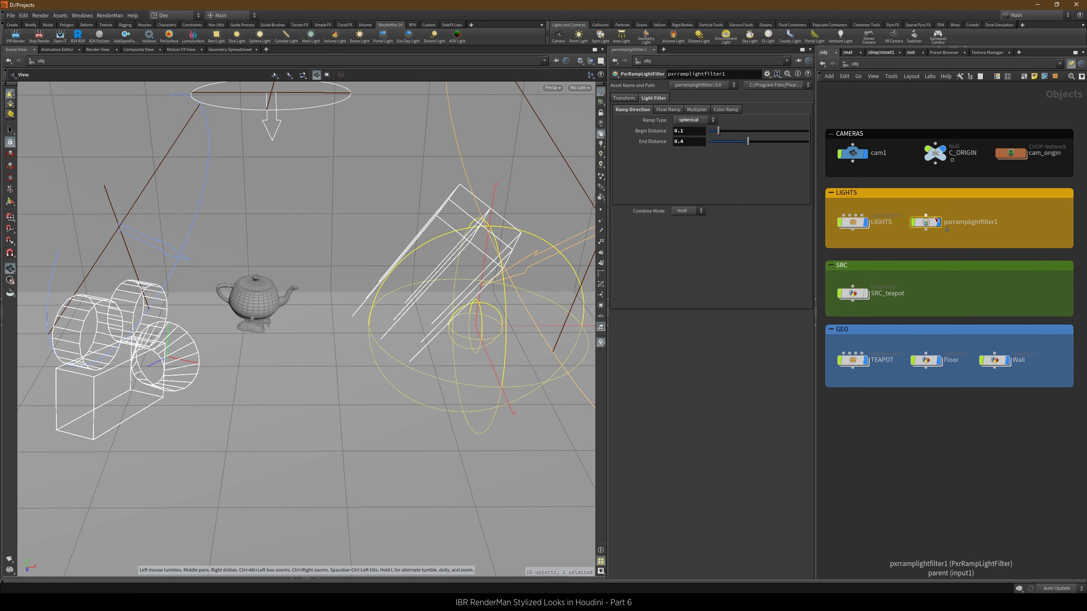
{"action": "key", "text": "t"}
{"action": "left_click_drag", "start_coordinate": [533, 327], "coordinate": [289, 316]}
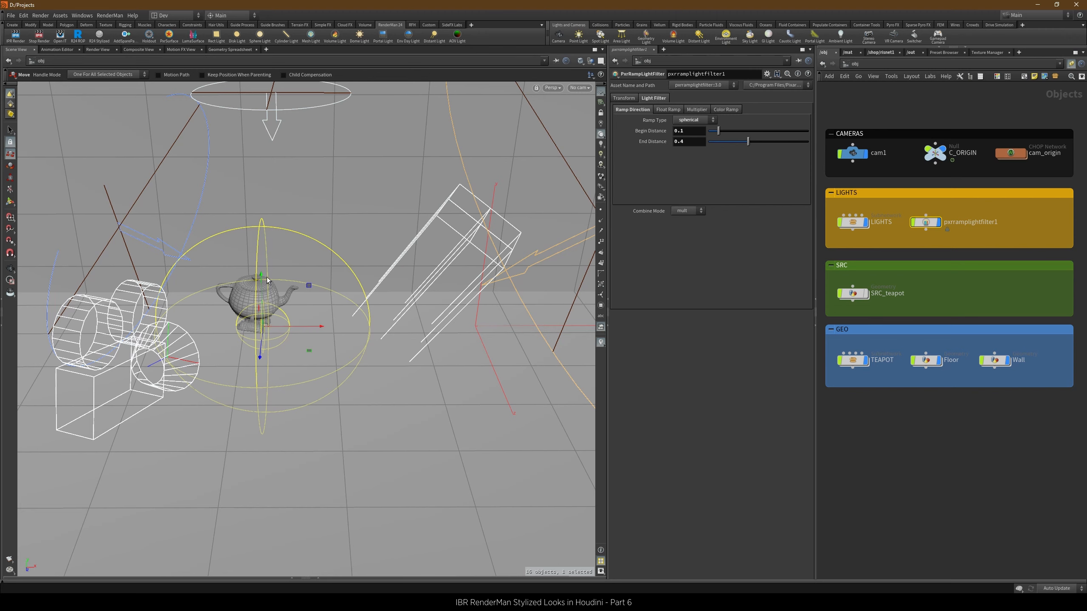
{"action": "left_click_drag", "start_coordinate": [265, 279], "coordinate": [267, 243]}
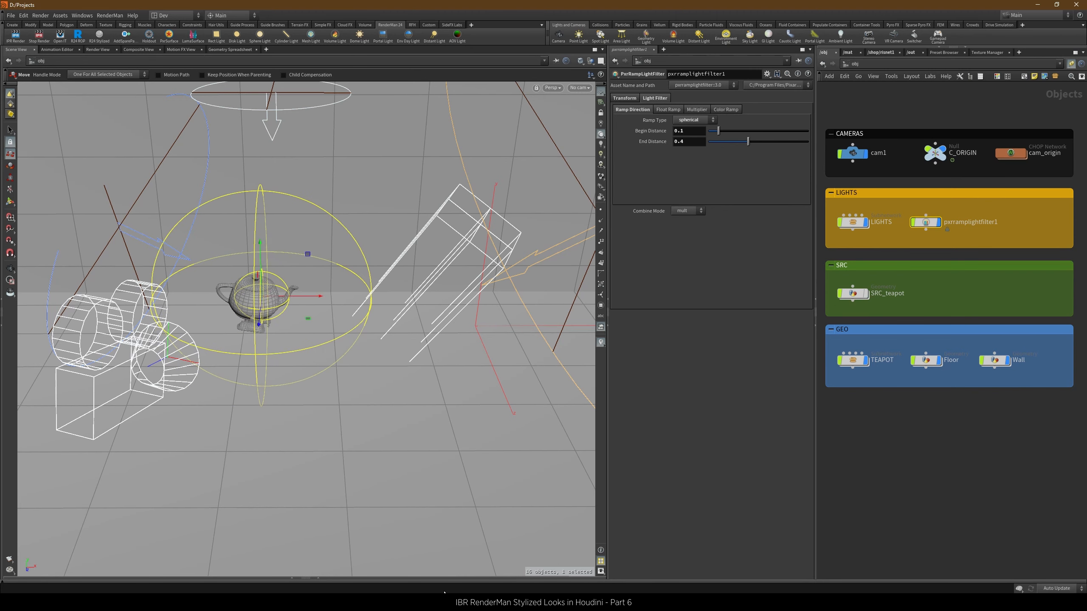
Assign the pxrramplightfilter1 shader as light filter to the five GLOBAL lights in the LIGHTS network.
{"action": "double_click", "coordinate": [852, 223]}
{"action": "left_click_drag", "start_coordinate": [864, 306], "coordinate": [1071, 286]}
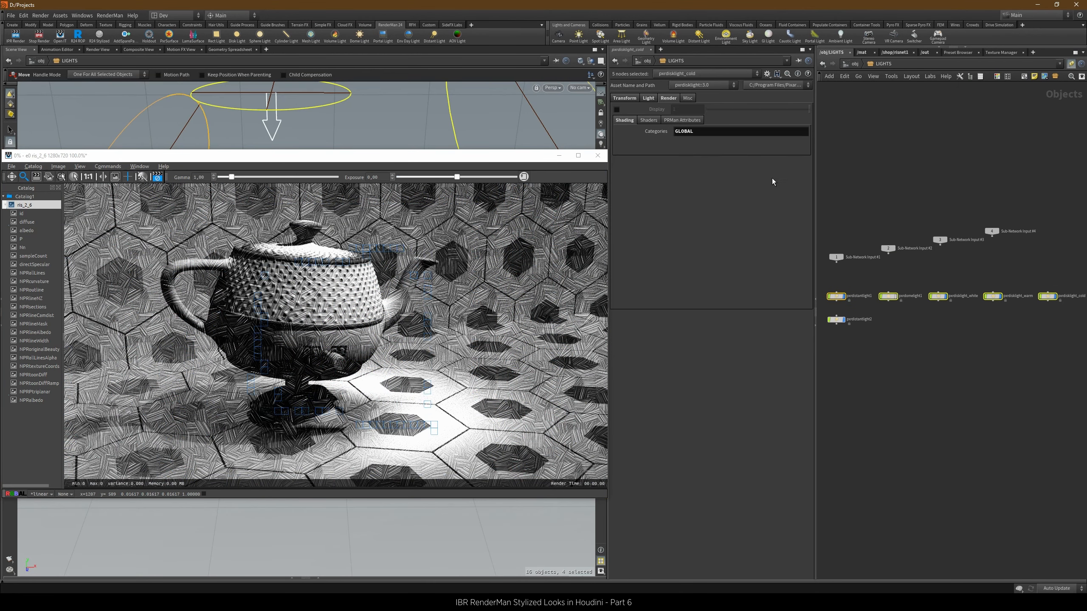
{"action": "left_click", "coordinate": [802, 155]}
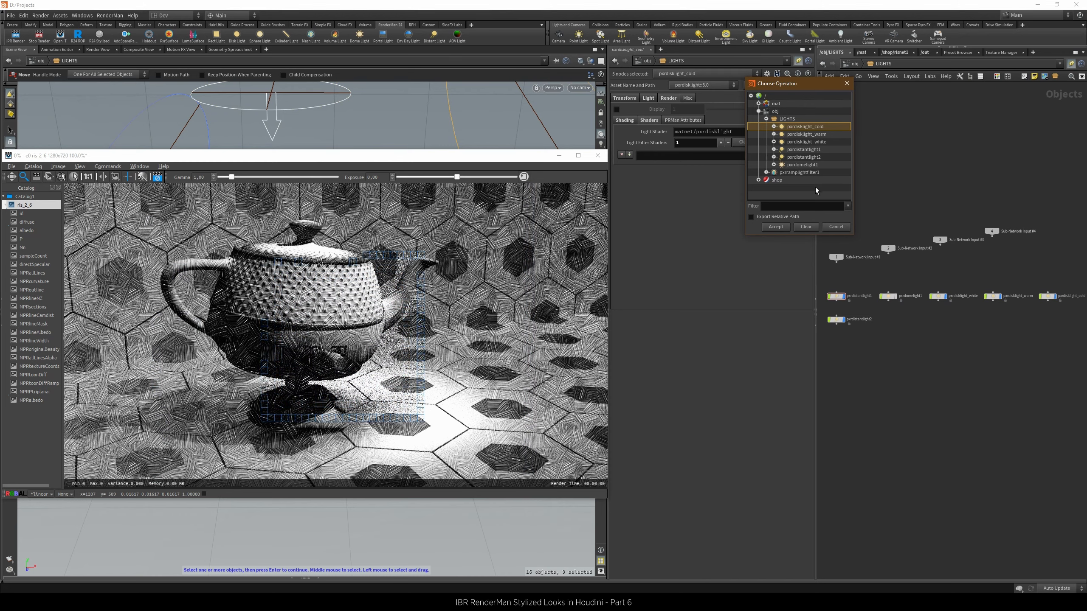
{"action": "left_click", "coordinate": [799, 172]}
{"action": "left_click", "coordinate": [778, 229]}
{"action": "double_click", "coordinate": [680, 157]}
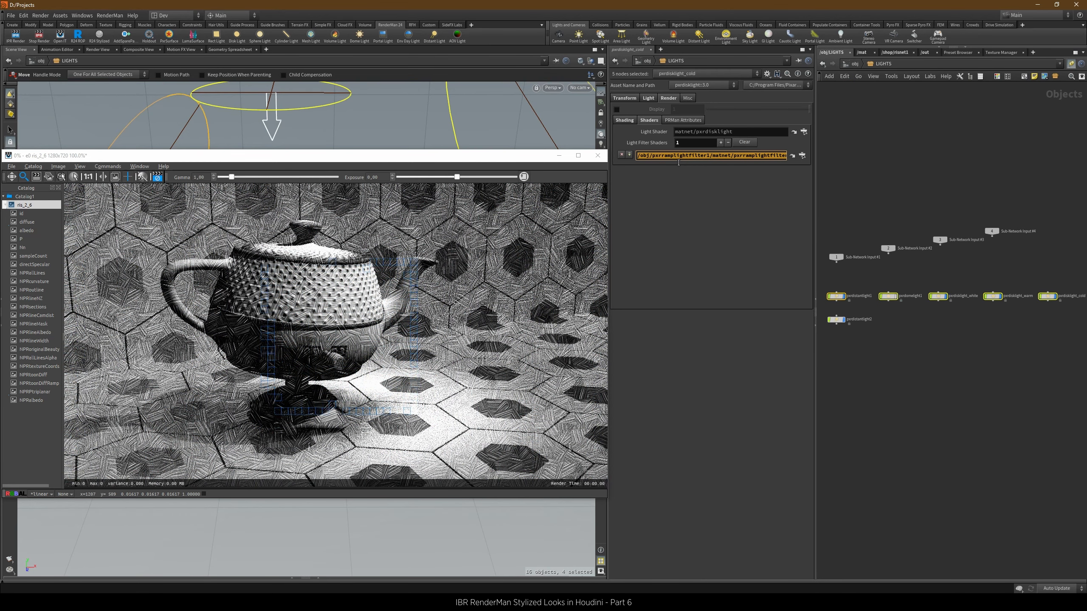
{"action": "type", "text": "/obj/pxrramplightfilter1/matnet/pxrramplightfilter"}
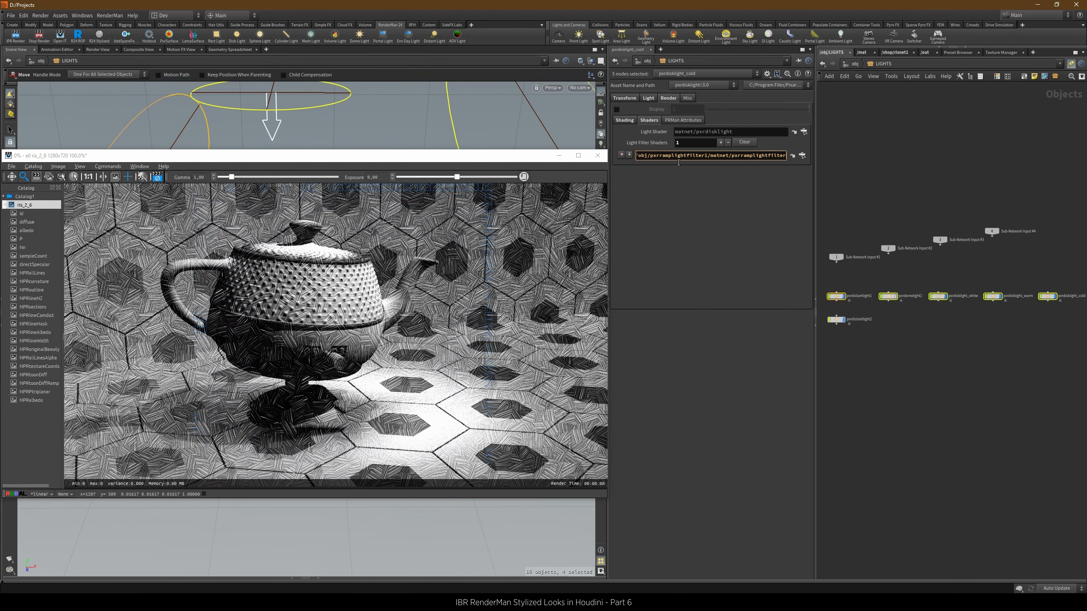
{"action": "key", "text": "Return"}
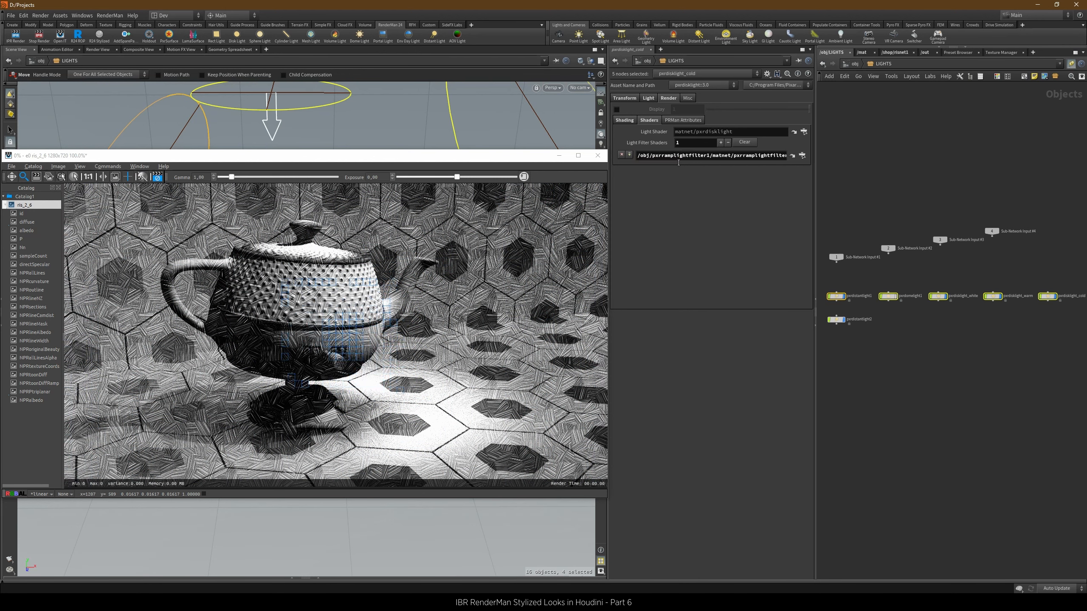
Set the diffuse multiplier of pxrramplightfilter1 to 4.
{"action": "left_click", "coordinate": [854, 63]}
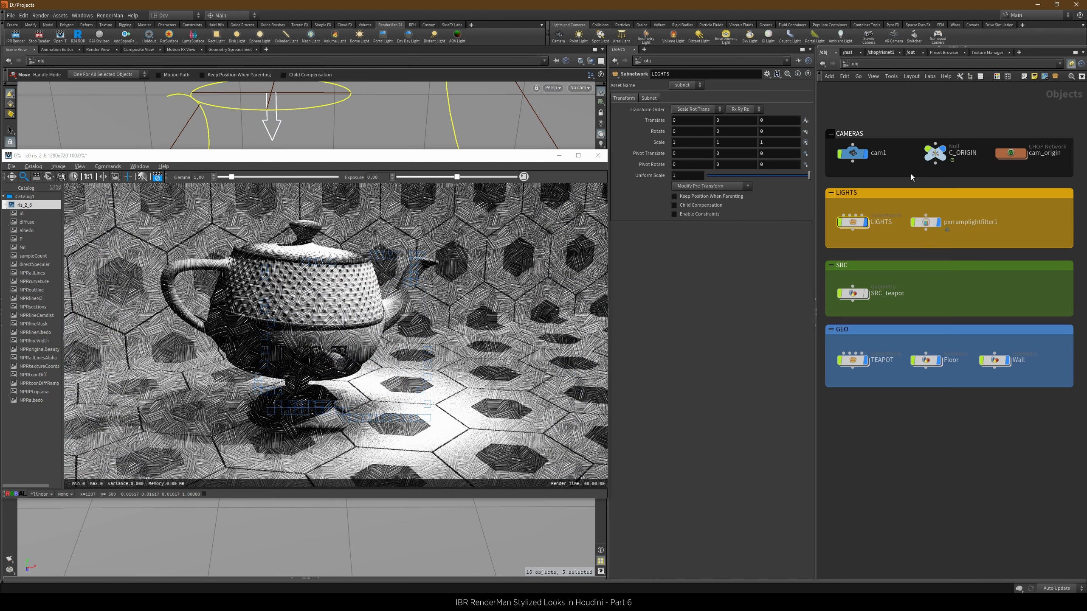
{"action": "left_click", "coordinate": [925, 221]}
{"action": "left_click", "coordinate": [706, 110]}
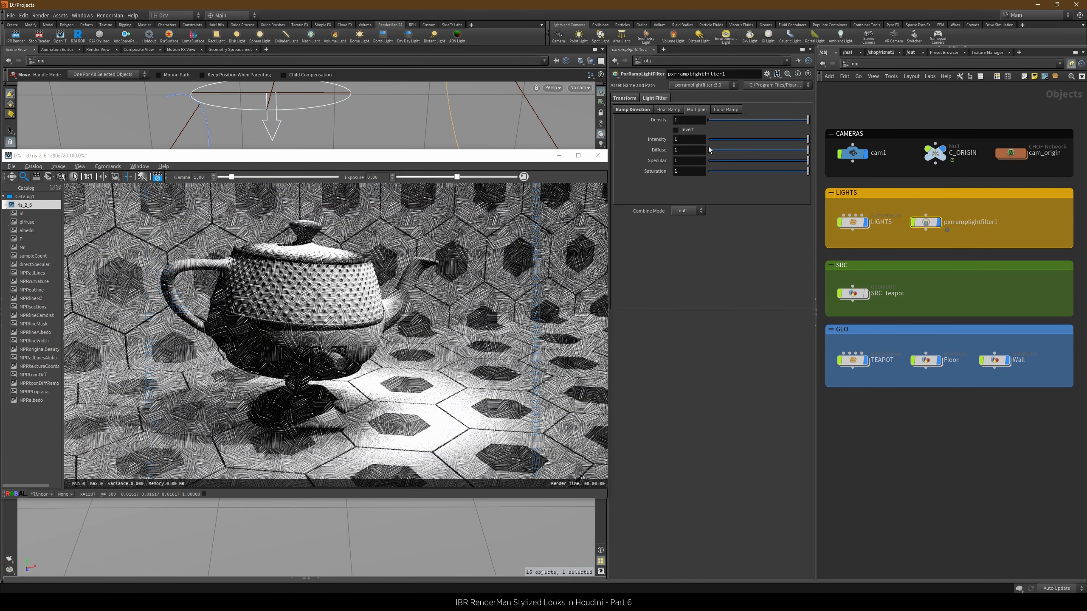
{"action": "mouse_move", "coordinate": [697, 156]}
{"action": "middle_mouse_down"}
{"action": "mouse_move", "coordinate": [745, 164]}
{"action": "mouse_move", "coordinate": [700, 160]}
{"action": "mouse_move", "coordinate": [716, 157]}
{"action": "middle_mouse_up"}
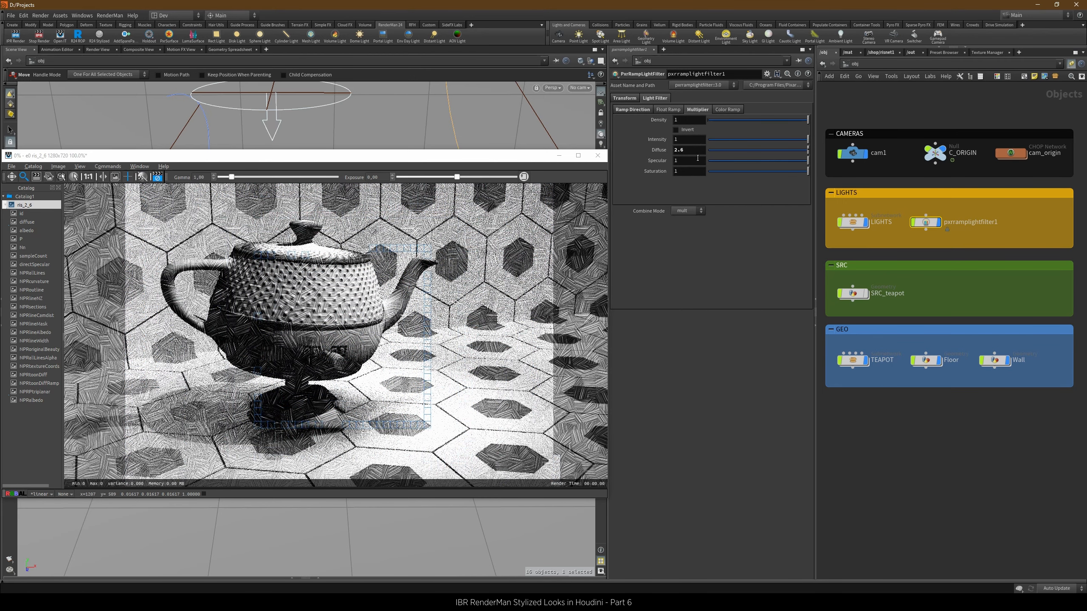
{"action": "double_click", "coordinate": [694, 151]}
{"action": "type", "text": "3.5"}
{"action": "key", "text": "Return"}
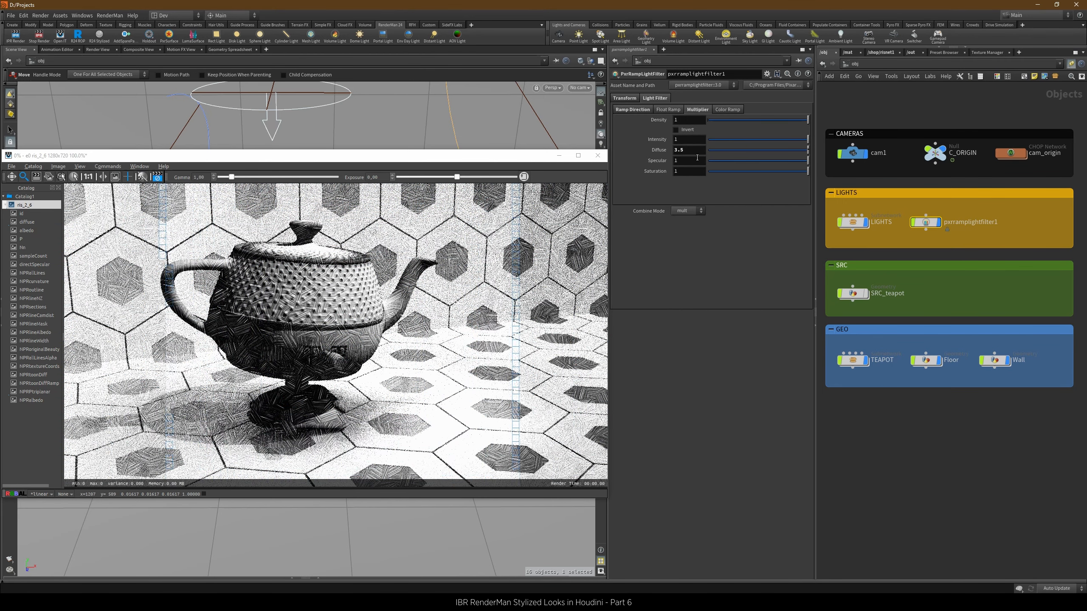
{"action": "double_click", "coordinate": [696, 152]}
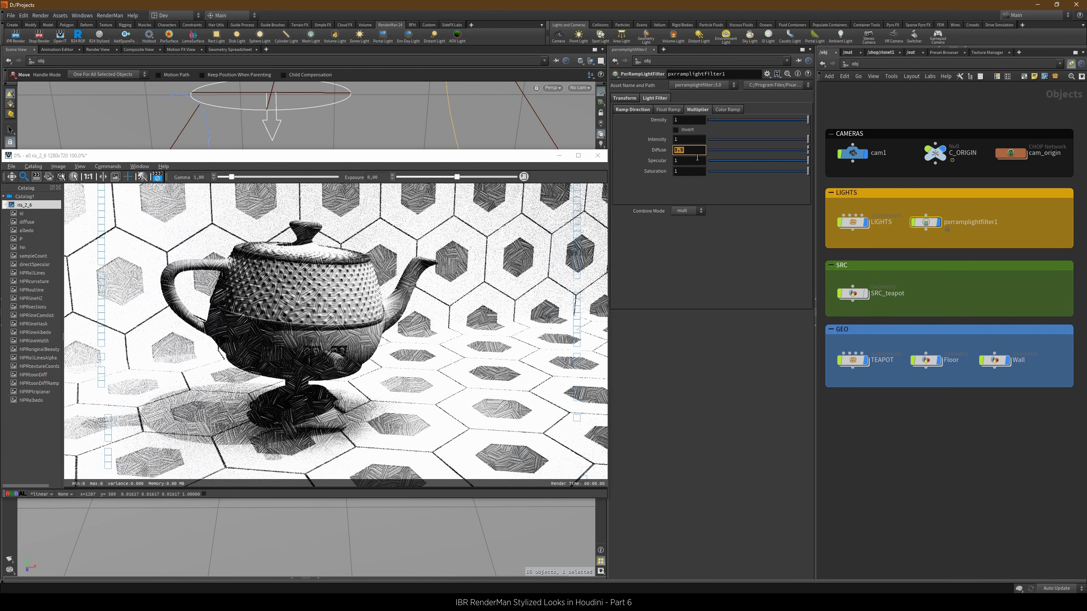
{"action": "type", "text": "4"}
{"action": "key", "text": "Return"}
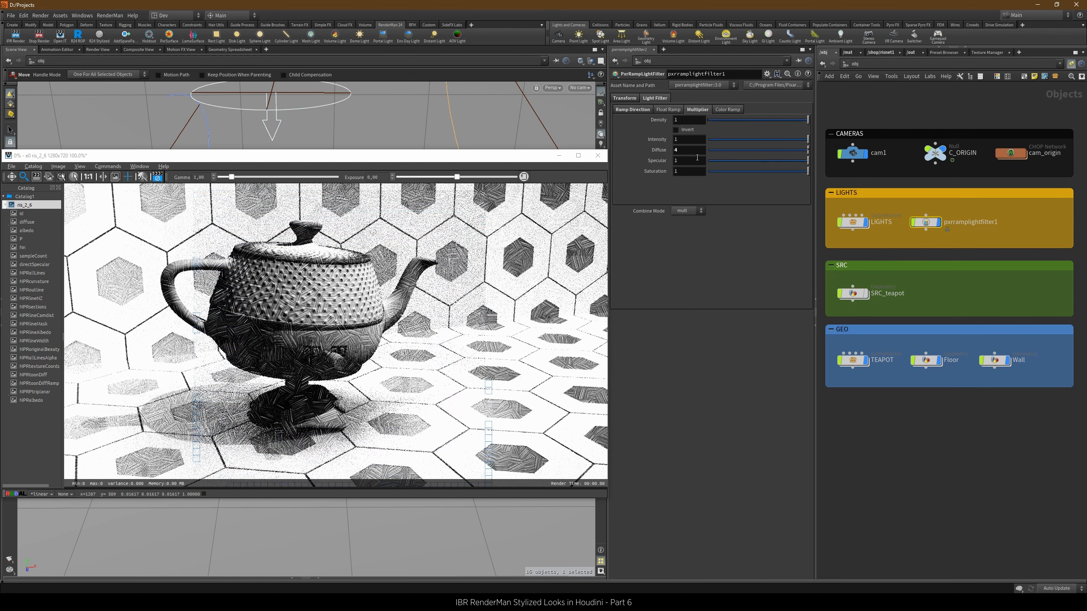
Set the exposure of the pxrdisklight_cold light inside the LIGHTS network to 0.25.
{"action": "double_click", "coordinate": [852, 220]}
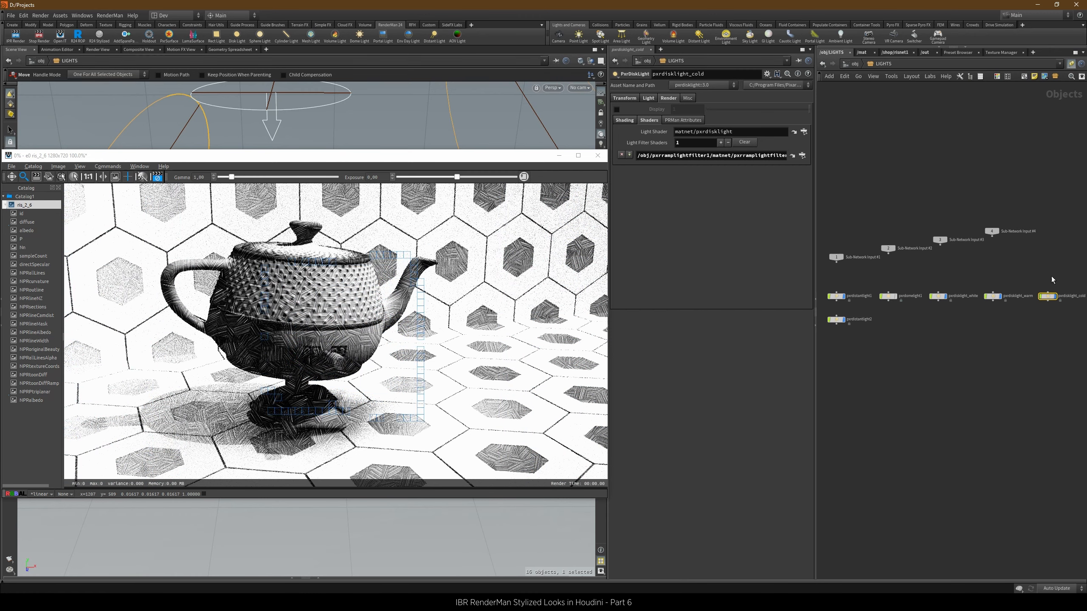
{"action": "left_click", "coordinate": [630, 123]}
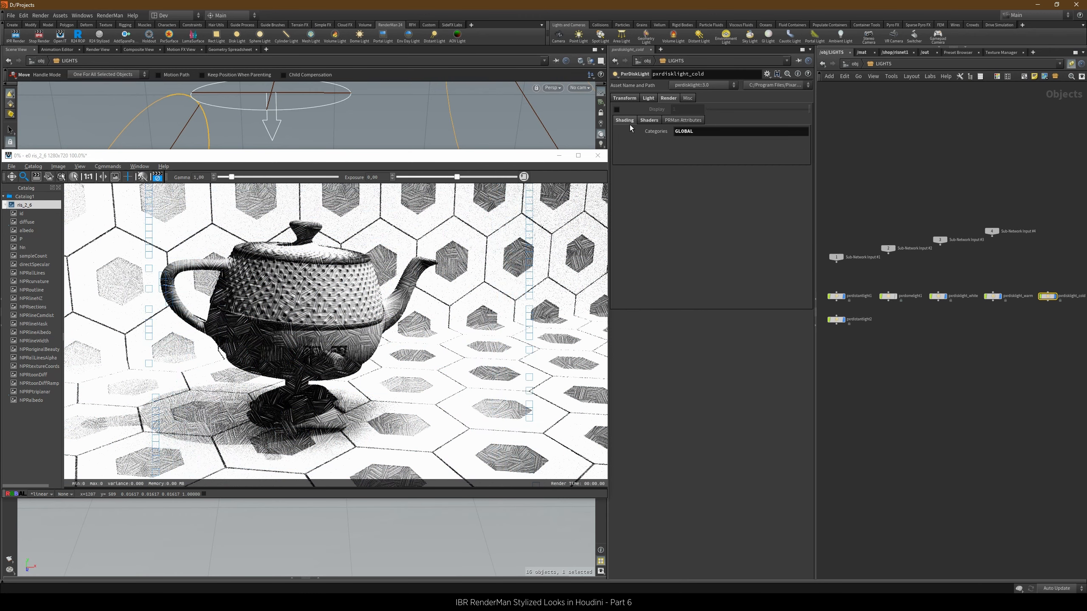
{"action": "left_click", "coordinate": [648, 98]}
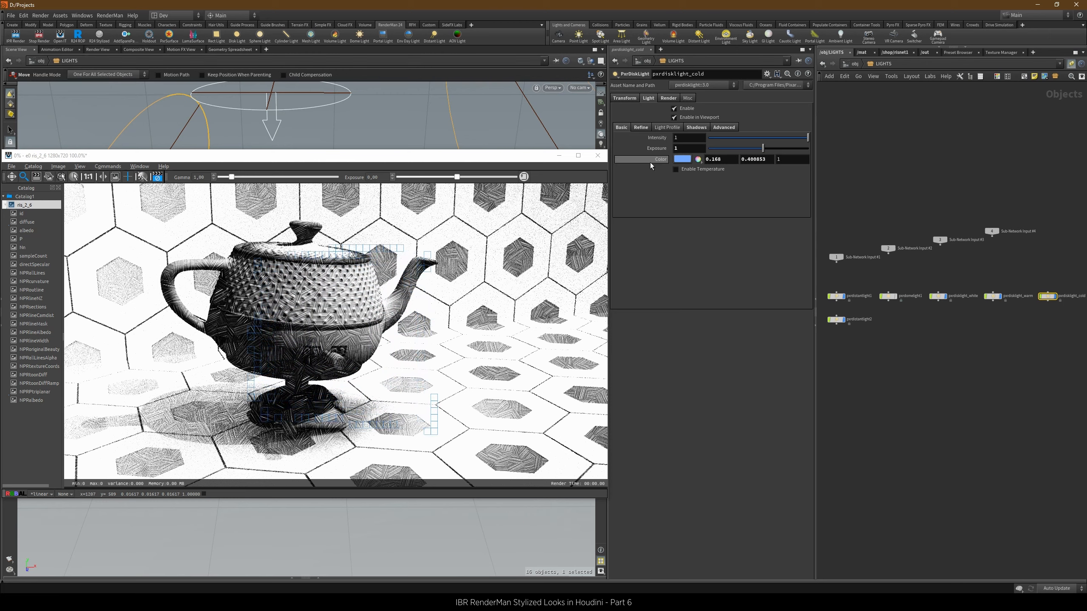
{"action": "double_click", "coordinate": [693, 148]}
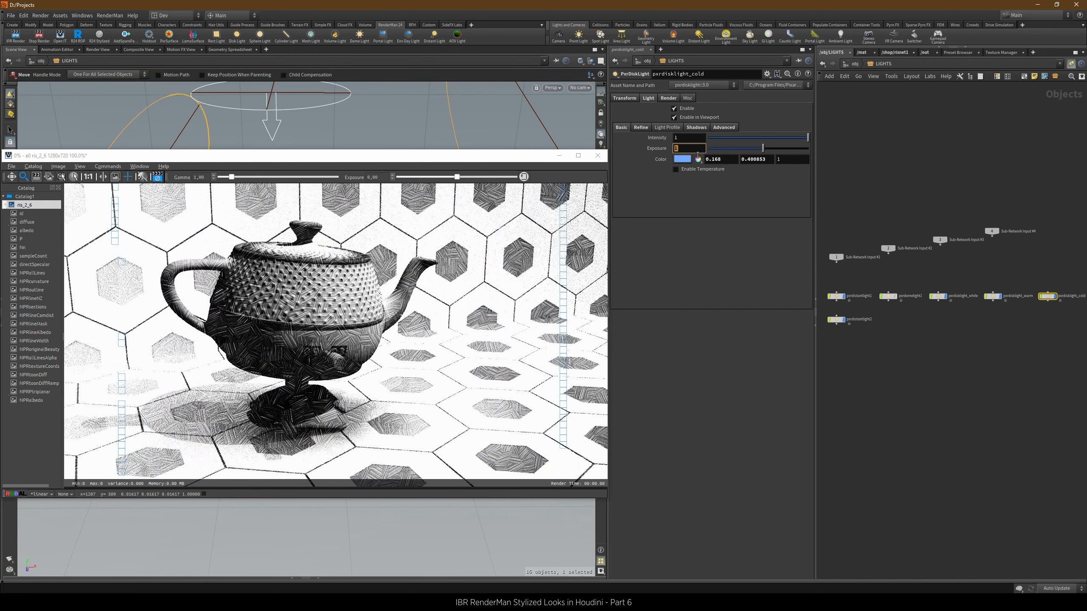
{"action": "type", "text": "0.25"}
{"action": "key", "text": "Return"}
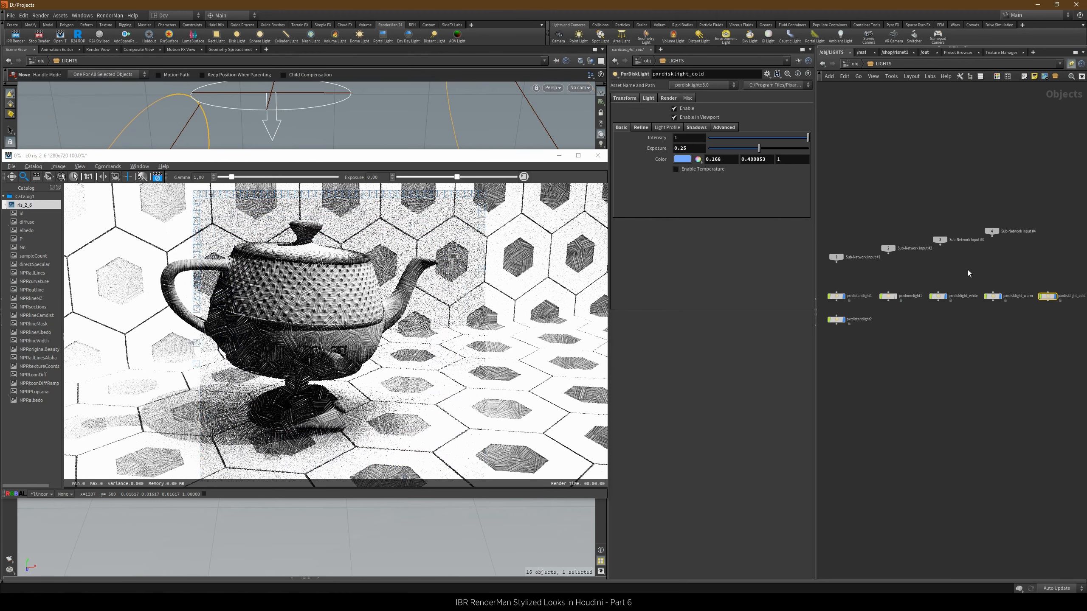
Refine the pxrdisklight_white light with an emission focus of 2 and a cone angle of 5.
{"action": "left_click", "coordinate": [938, 296]}
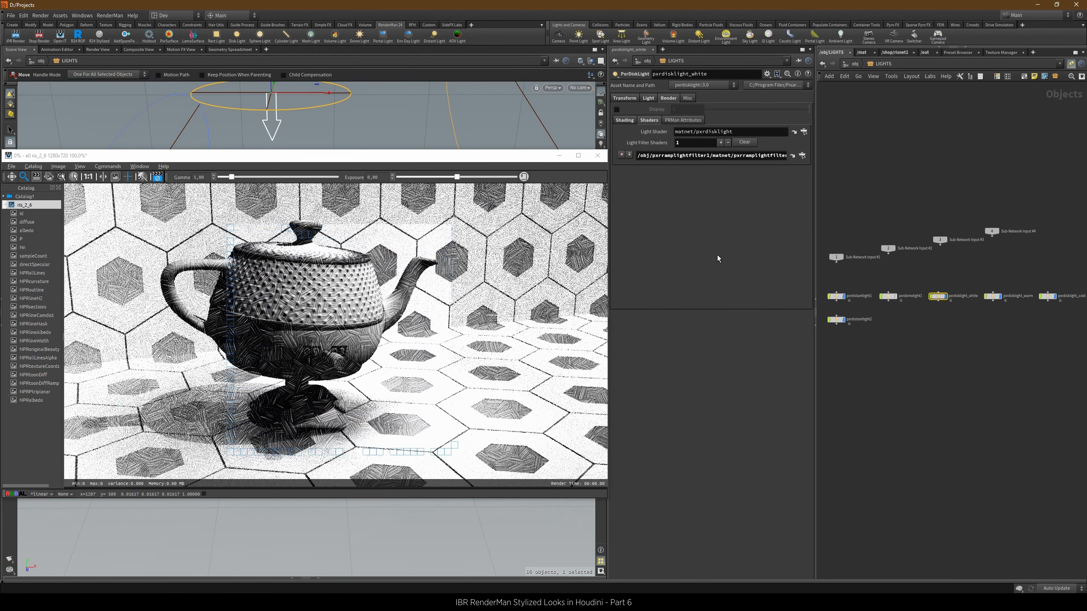
{"action": "left_click", "coordinate": [648, 97]}
{"action": "double_click", "coordinate": [699, 138]}
{"action": "type", "text": "2"}
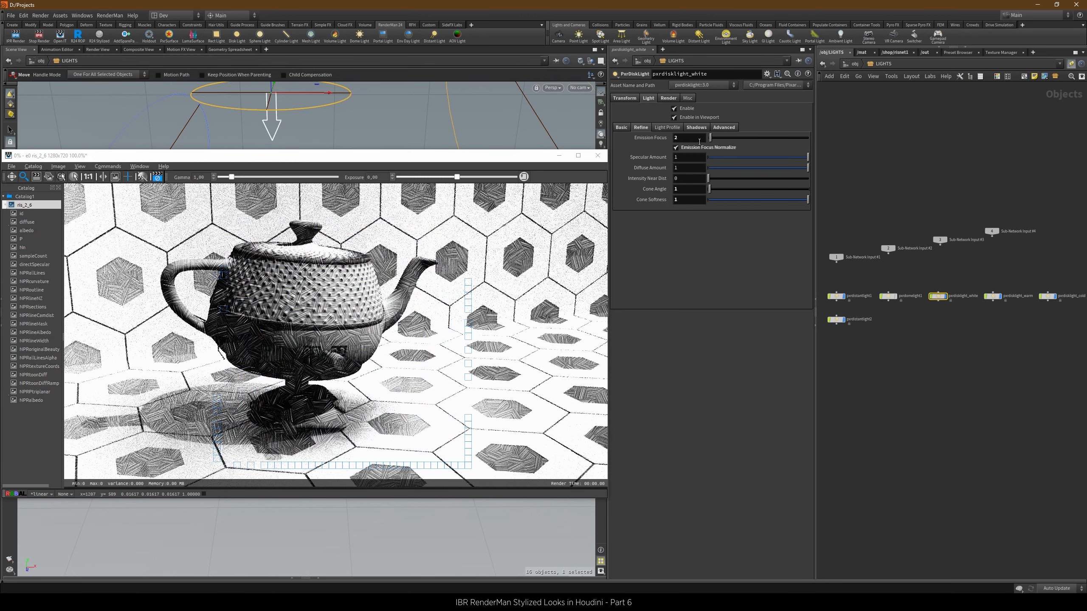
{"action": "key", "text": "Return"}
{"action": "double_click", "coordinate": [689, 189]}
{"action": "type", "text": "5"}
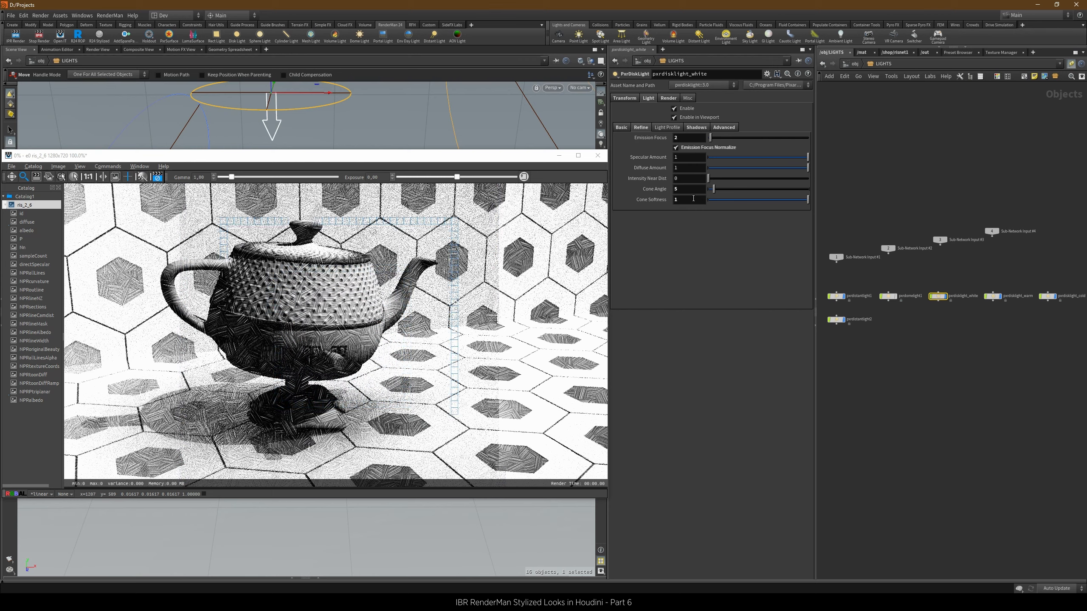
{"action": "key", "text": "Return"}
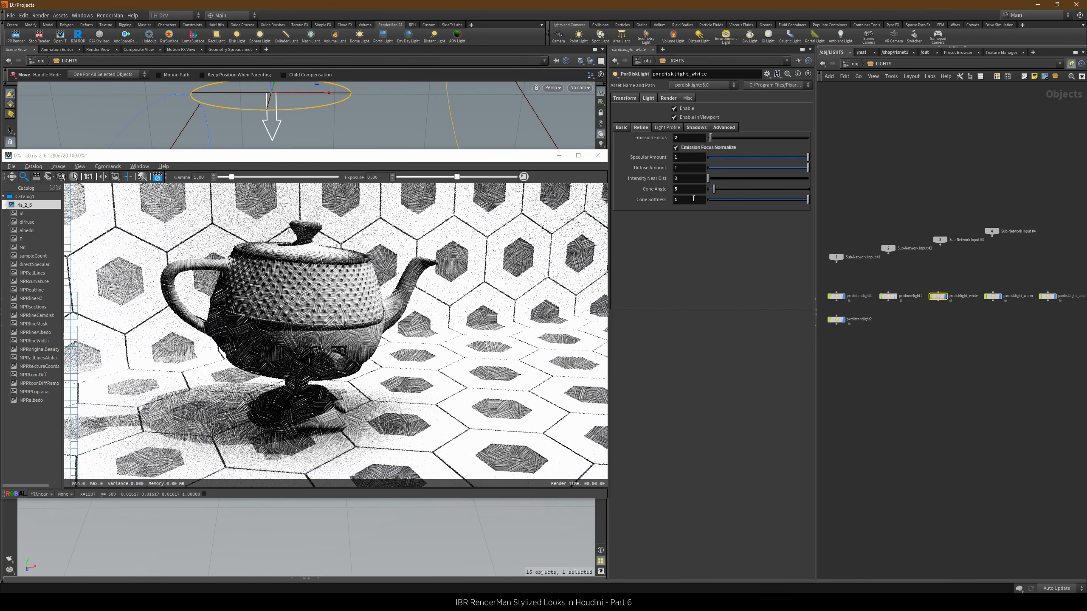